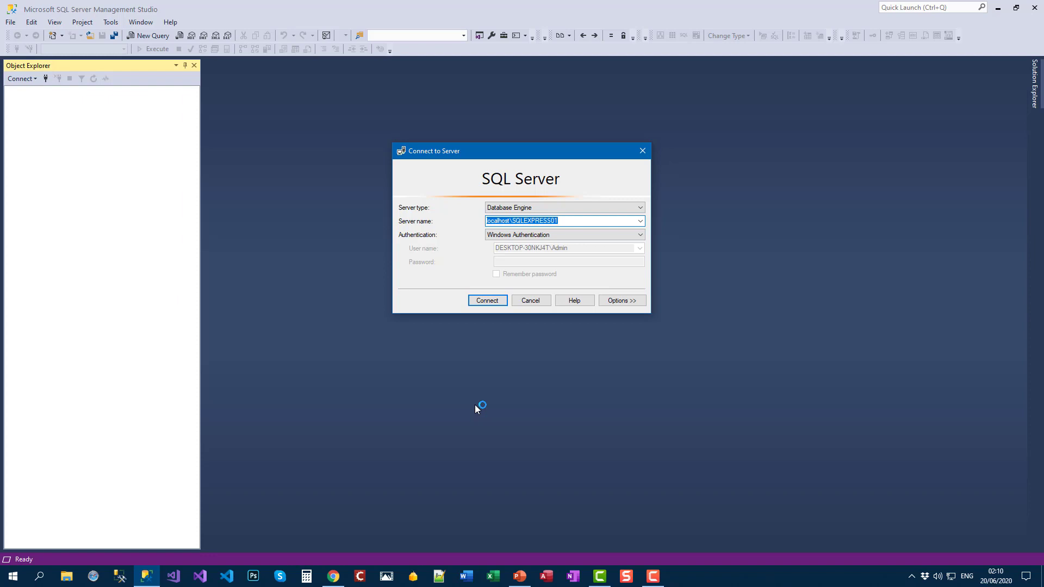
# Connect to the localhost\SQLEXPRESS01 database engine with Windows Authentication and start a new database named StudentsManager.
pyautogui.click(504, 300)
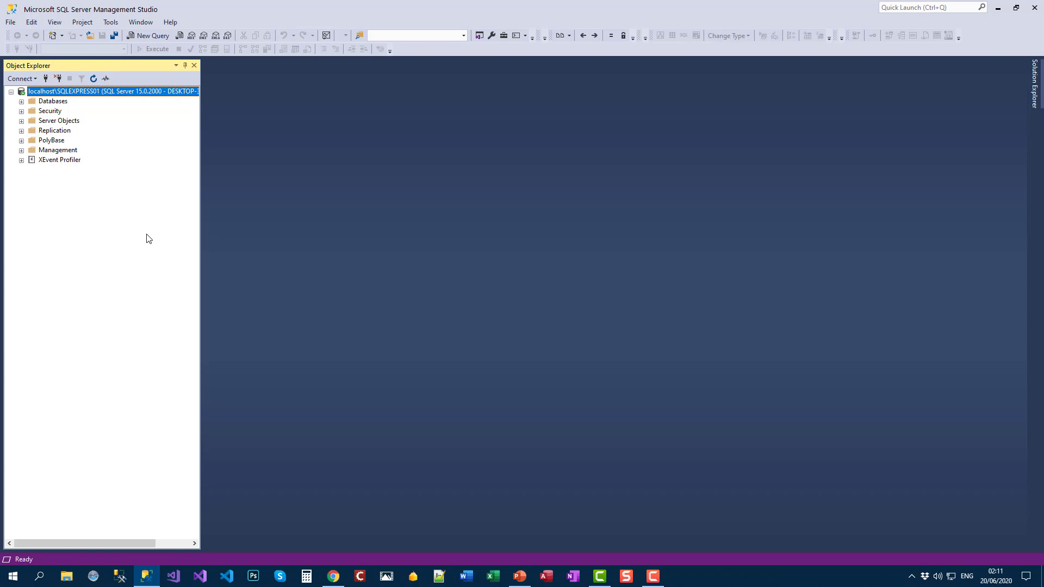
pyautogui.click(65, 103)
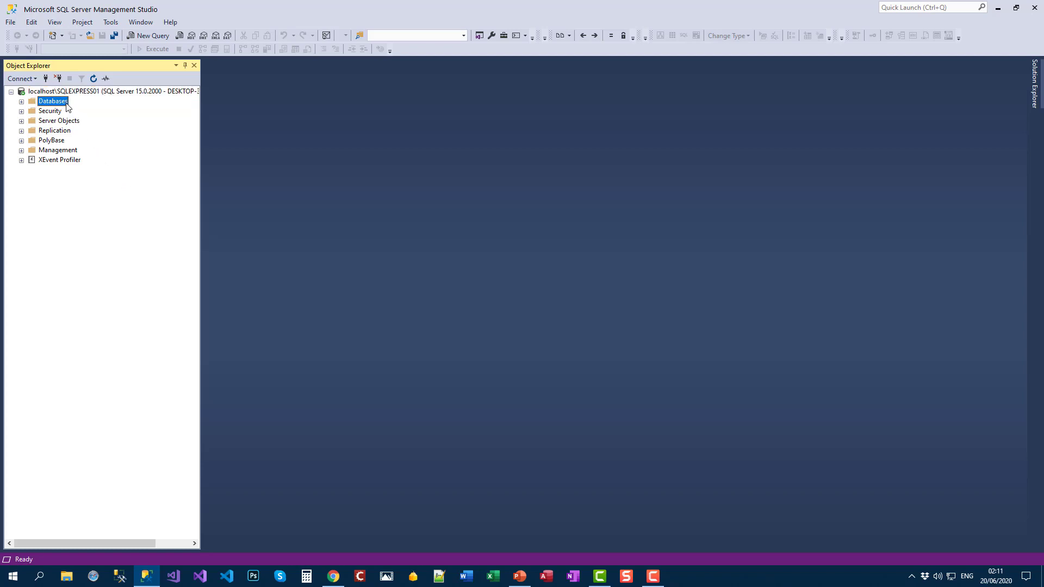
pyautogui.rightClick(67, 106)
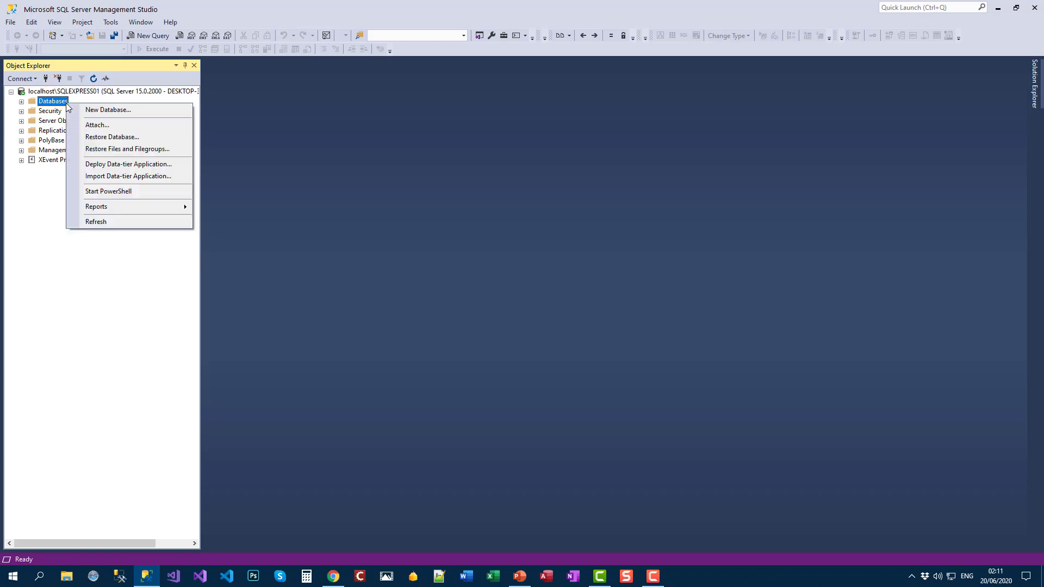
pyautogui.click(138, 109)
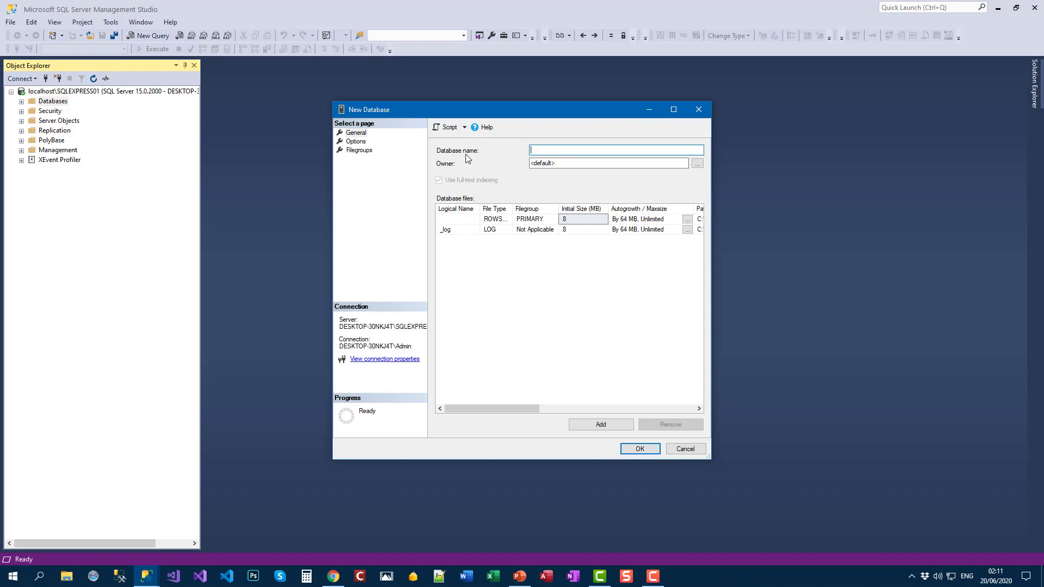
pyautogui.write('StudentsManager')
# Review the new database's owner, files, filegroups and options, keeping compatibility level SQL Server 2019 (150) and the default collation.
pyautogui.click(566, 162)
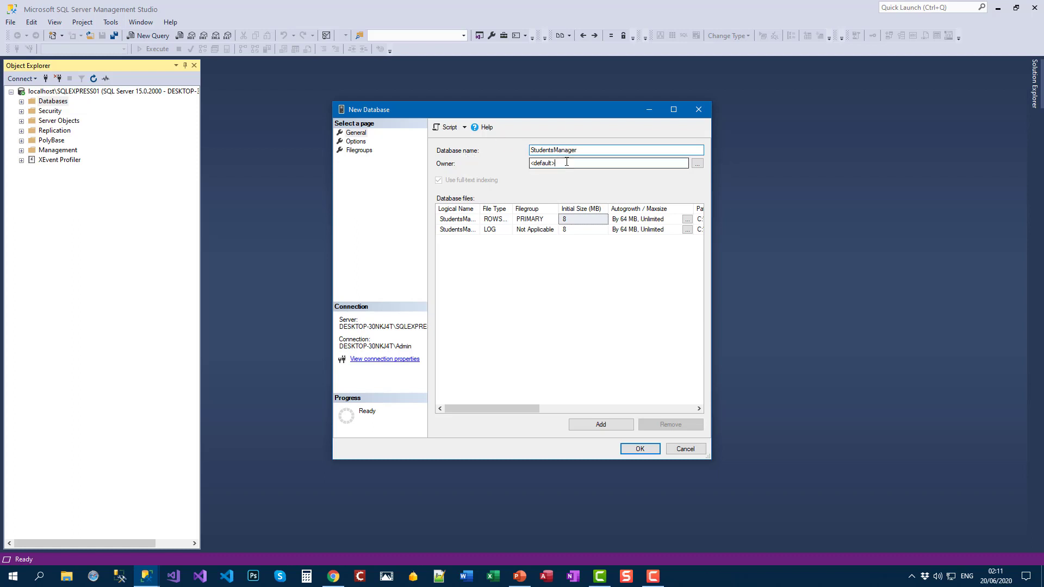
pyautogui.moveTo(566, 162); pyautogui.dragTo(532, 163)
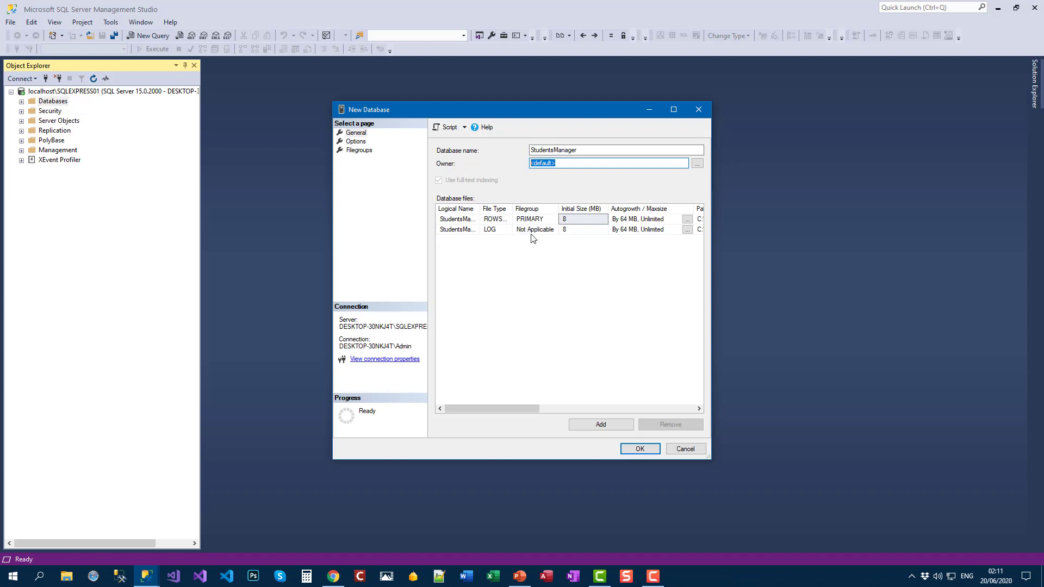
pyautogui.moveTo(534, 407)
pyautogui.mouseDown()
pyautogui.moveTo(657, 400)
pyautogui.moveTo(450, 408)
pyautogui.moveTo(524, 396)
pyautogui.mouseUp()
pyautogui.click(363, 142)
pyautogui.click(366, 151)
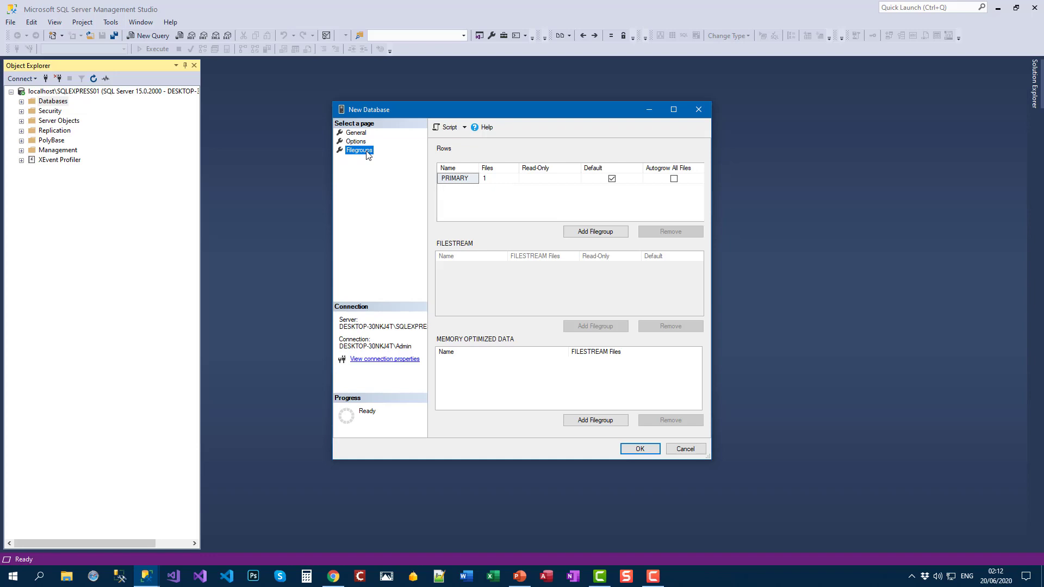
pyautogui.click(365, 144)
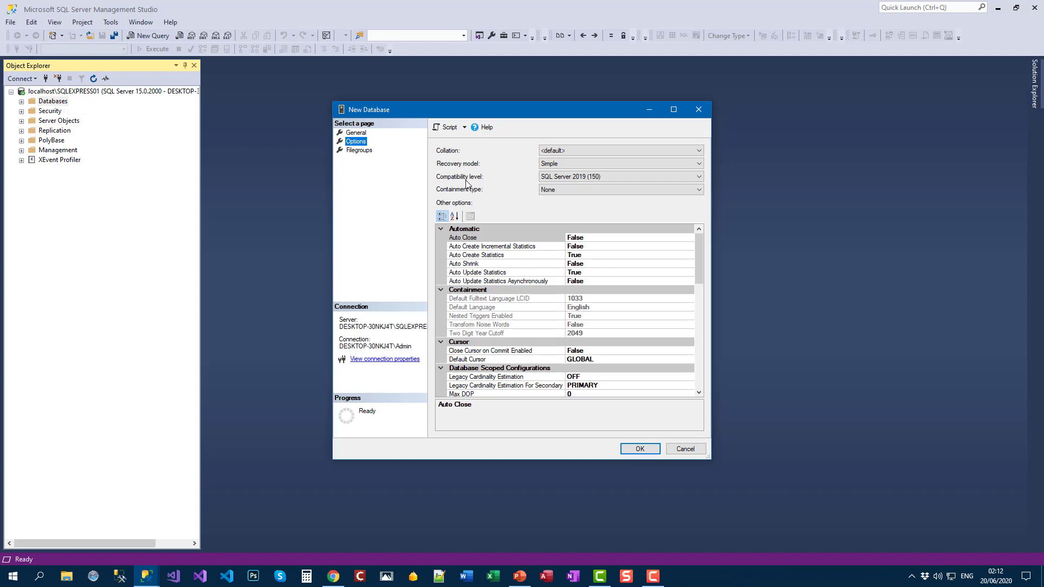
pyautogui.click(584, 177)
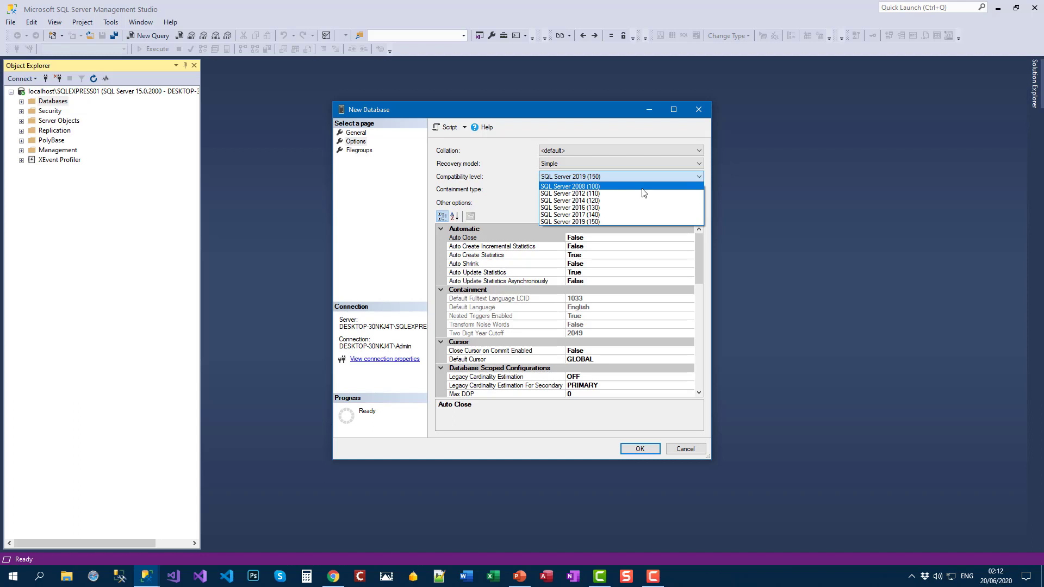
pyautogui.click(652, 219)
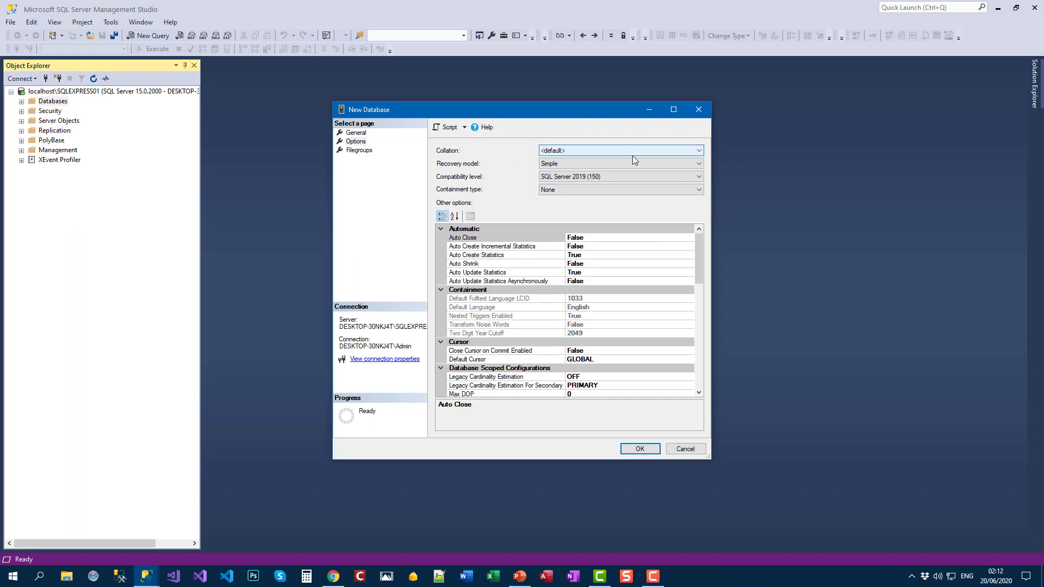
pyautogui.click(701, 149)
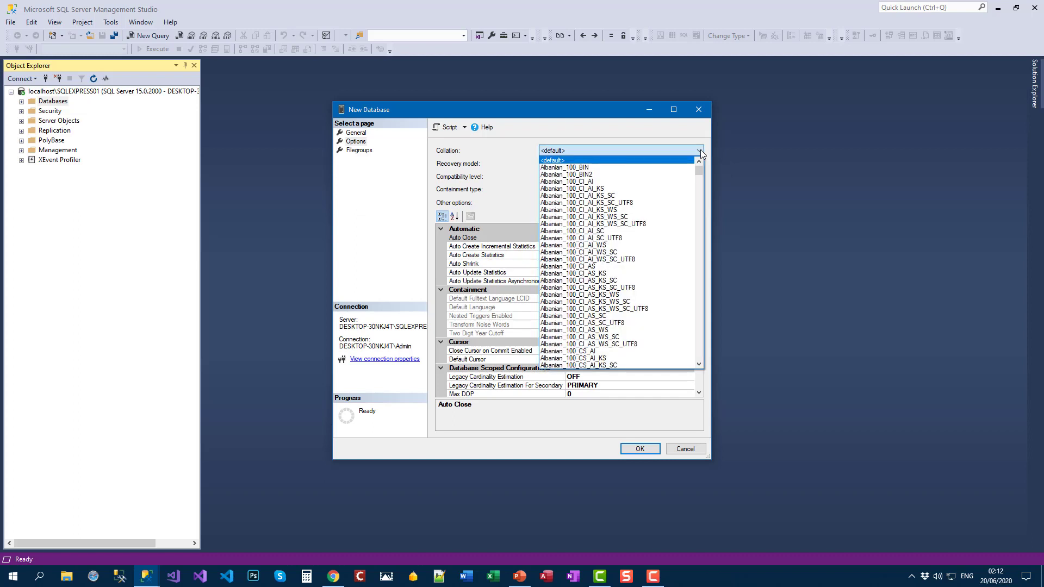
pyautogui.moveTo(701, 168); pyautogui.dragTo(688, 298)
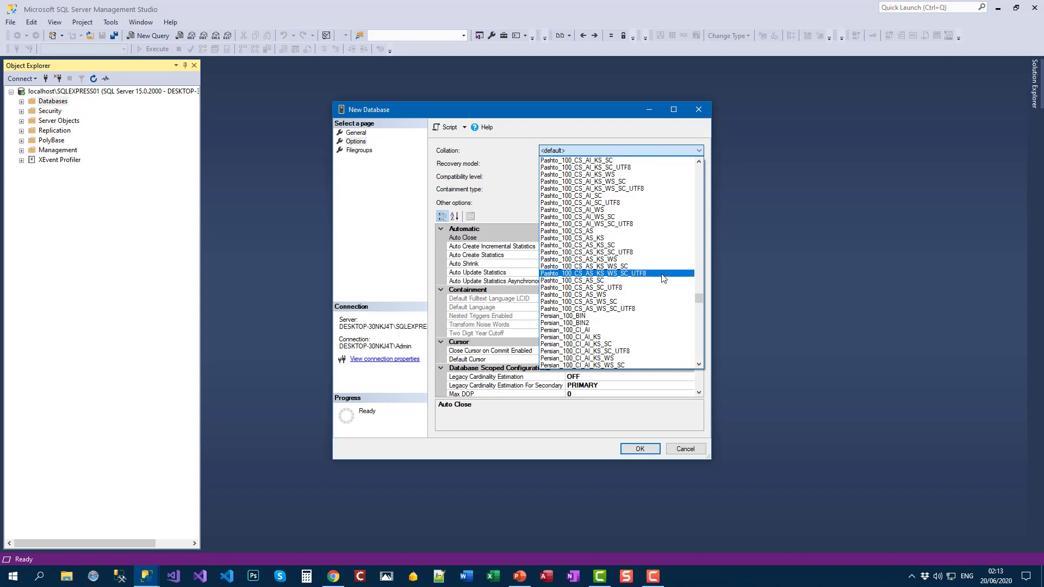
pyautogui.moveTo(700, 295); pyautogui.dragTo(709, 346)
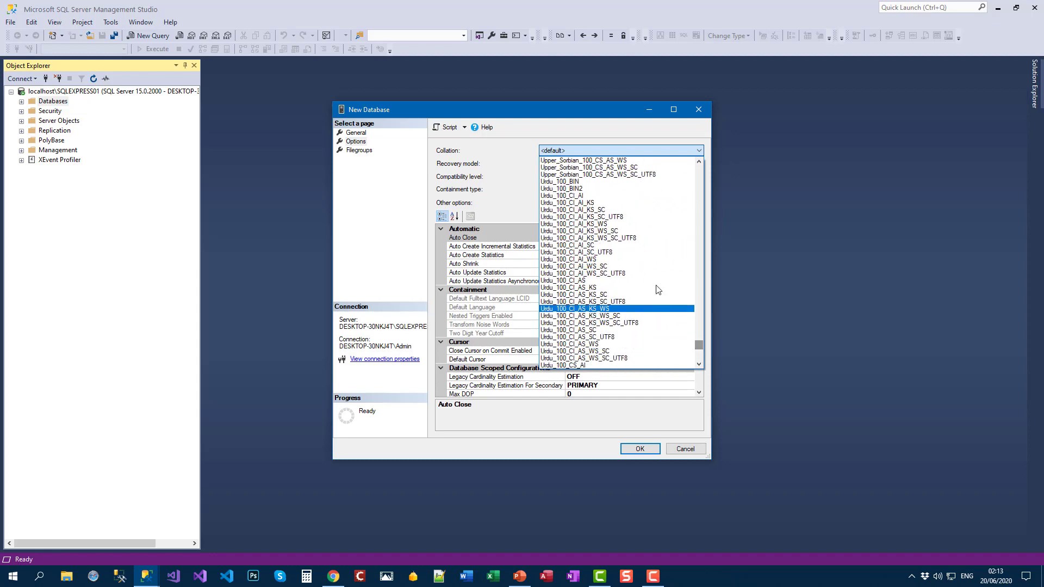
pyautogui.click(493, 154)
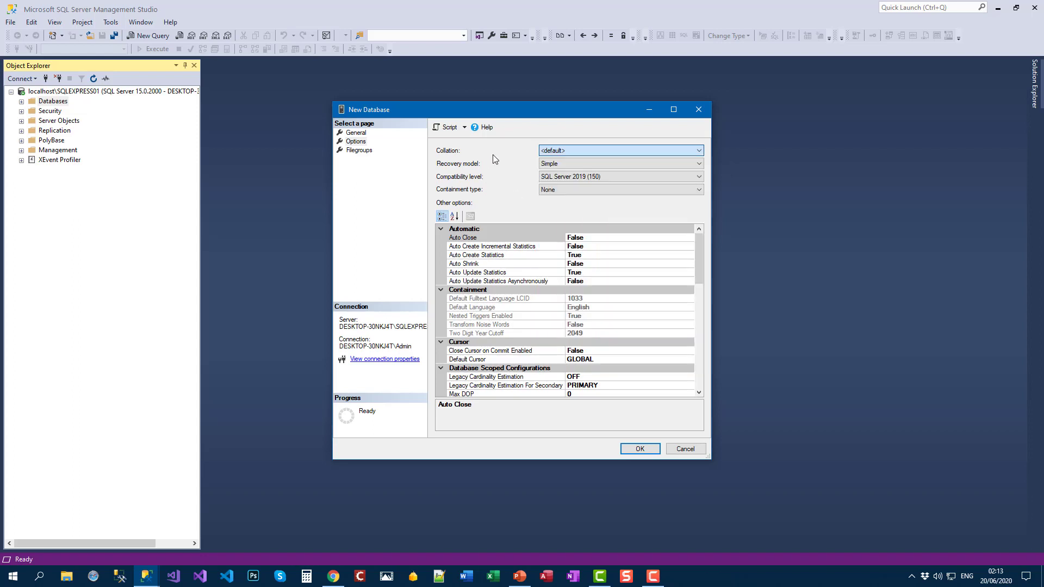
# Create the StudentsManager database from its general settings and select it in the expanded Databases folder.
pyautogui.click(357, 132)
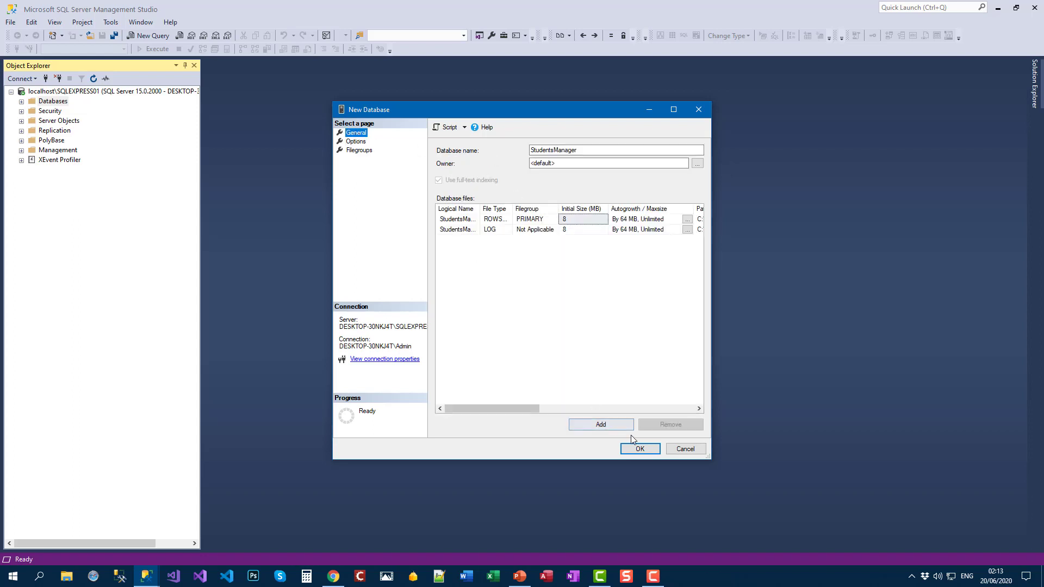
pyautogui.click(650, 450)
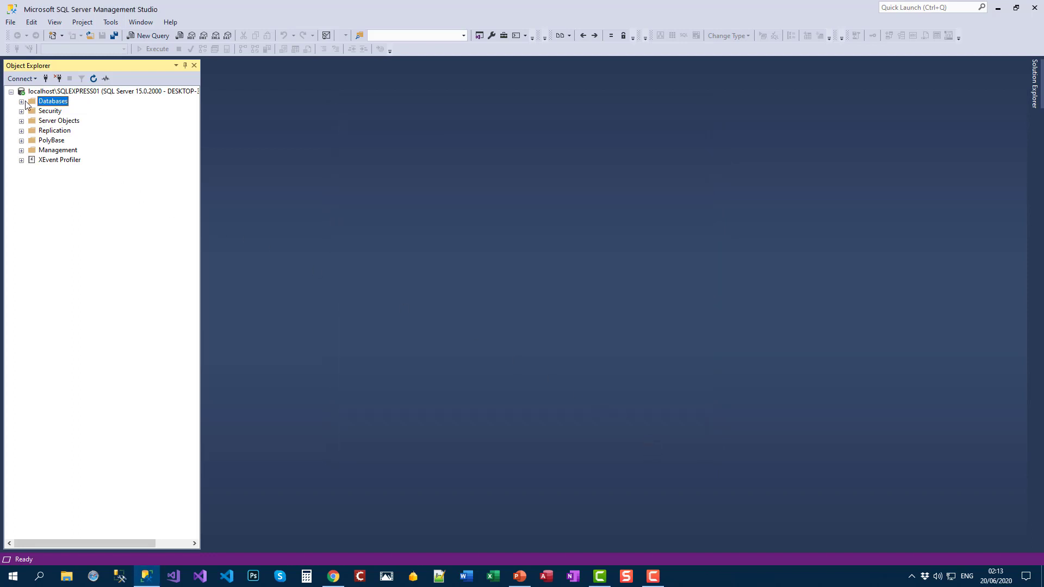
pyautogui.click(21, 102)
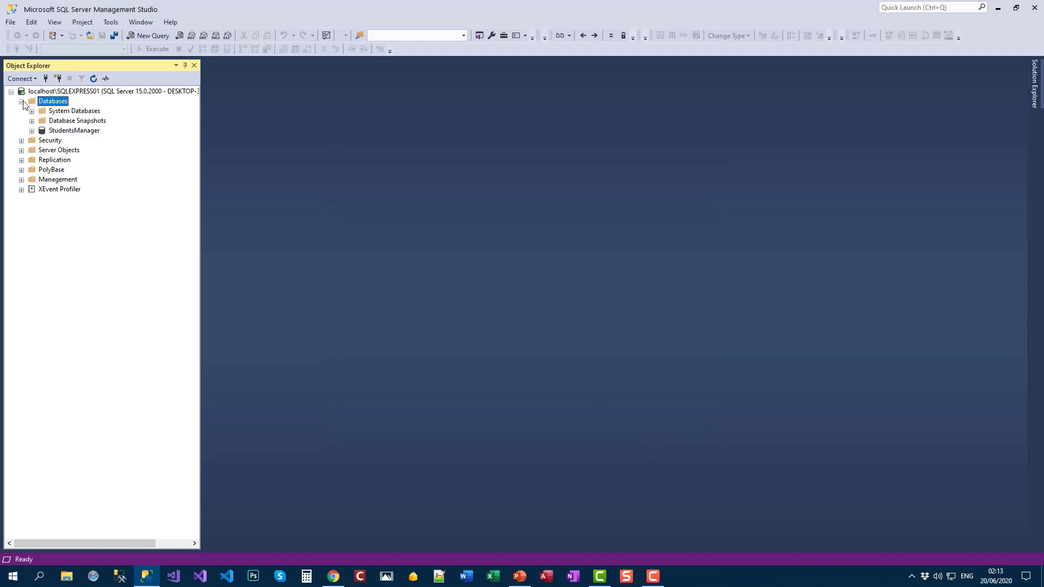
pyautogui.click(87, 131)
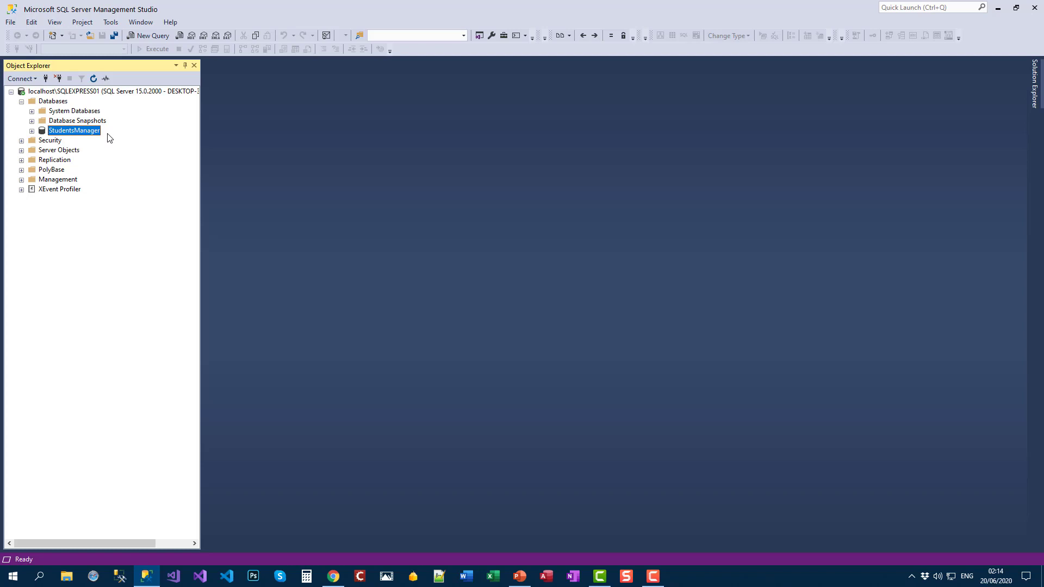
# Write the statement CREATE DATABASE POSManager in a new query and execute it.
pyautogui.click(62, 102)
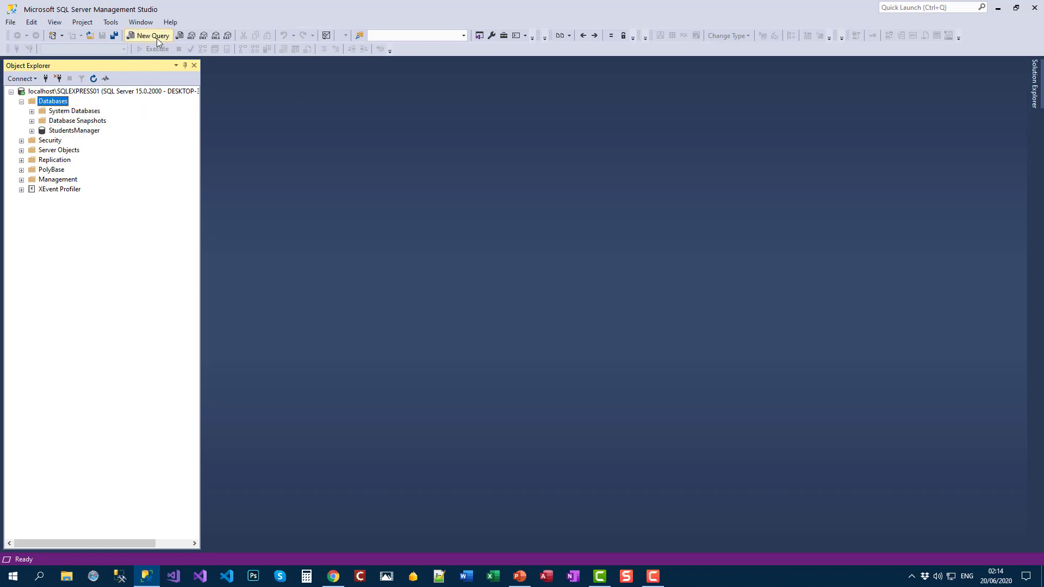
pyautogui.click(157, 37)
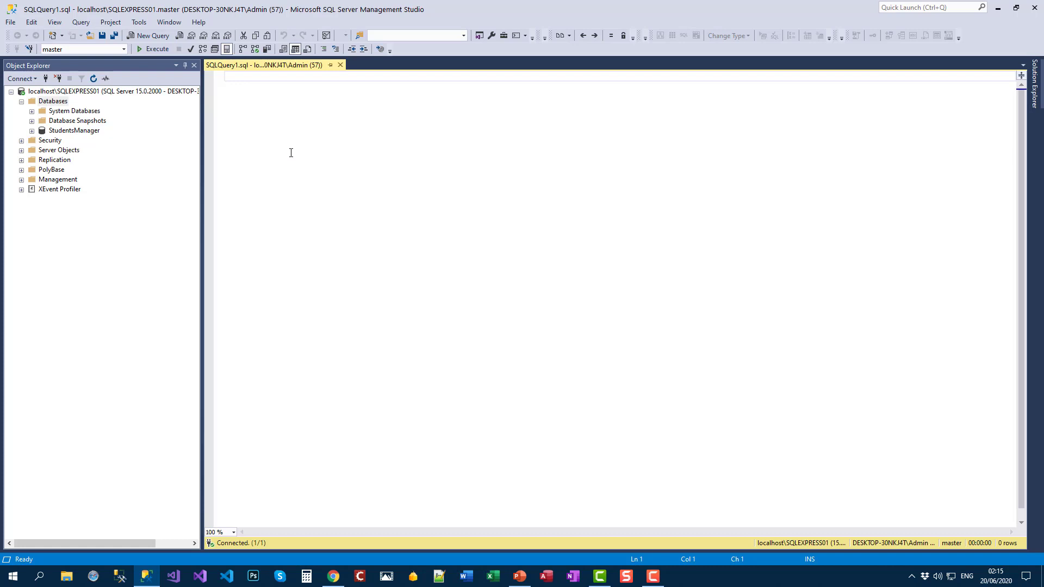
pyautogui.write('CREATE')
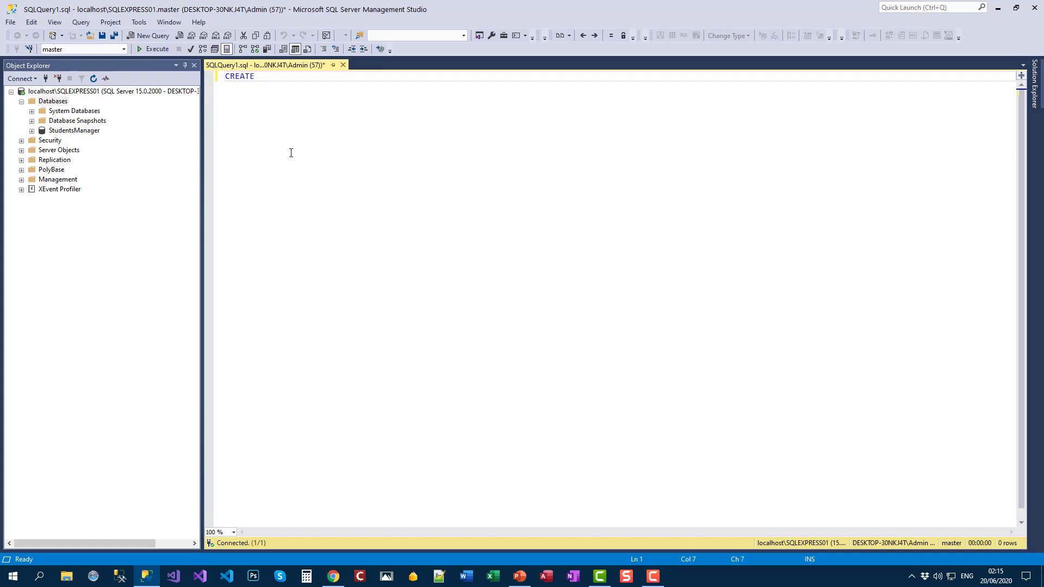
pyautogui.write(' DATABASE POSManager')
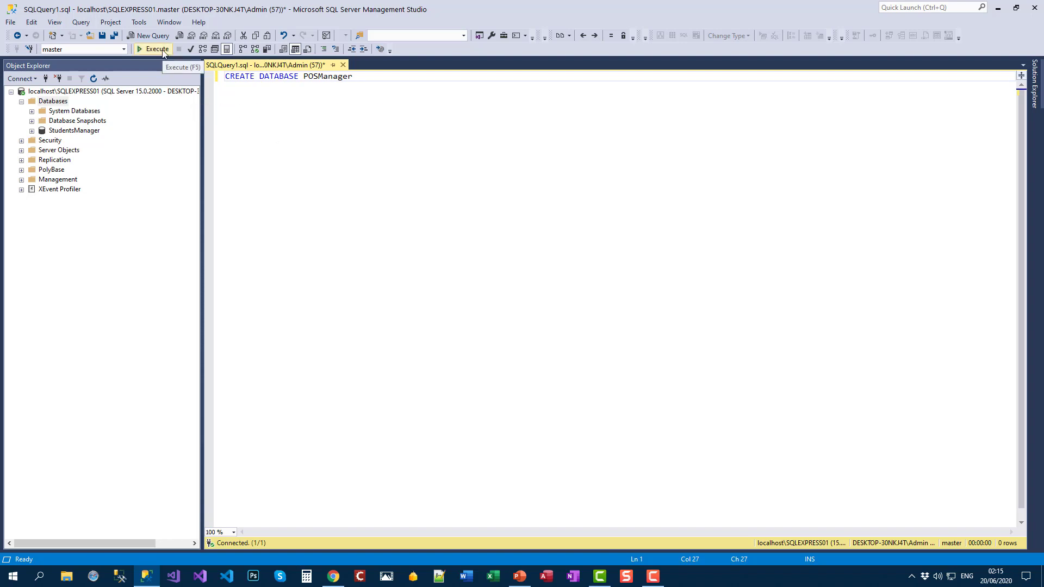
pyautogui.click(157, 49)
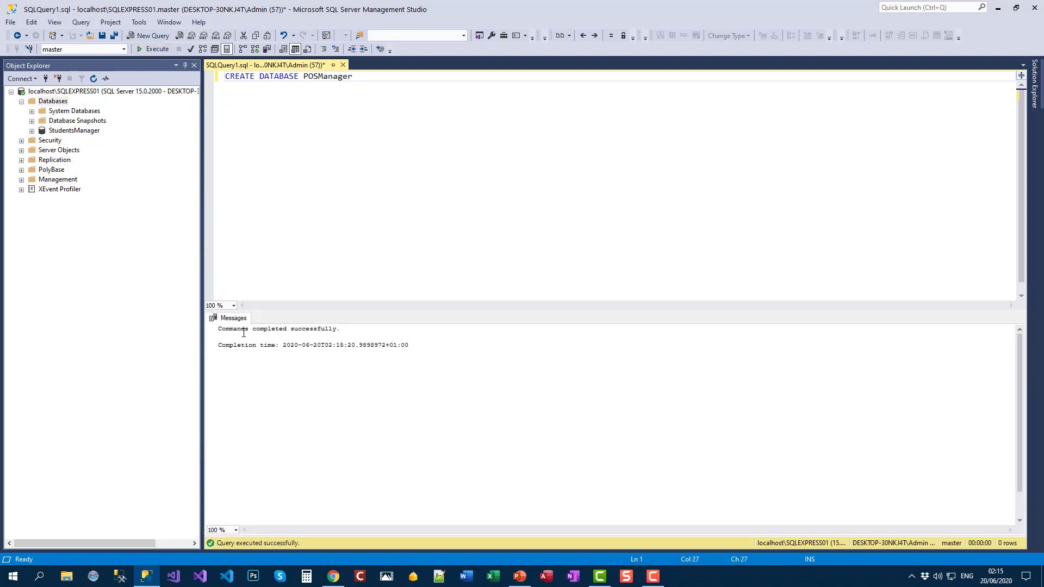
# Check the query's completion message, then refresh the Databases folder and select the POSManager database.
pyautogui.moveTo(239, 333); pyautogui.dragTo(338, 332)
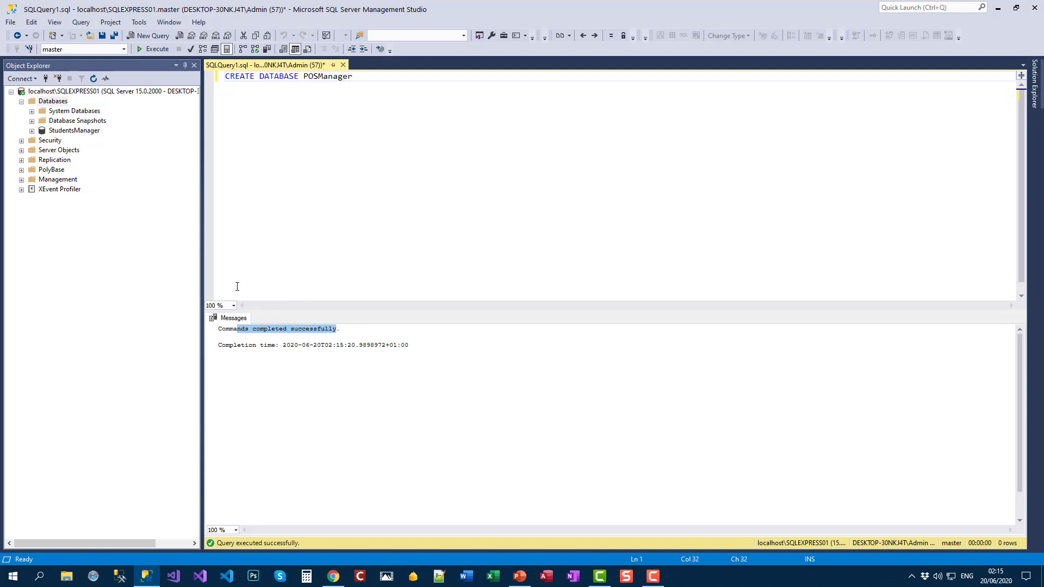
pyautogui.click(61, 103)
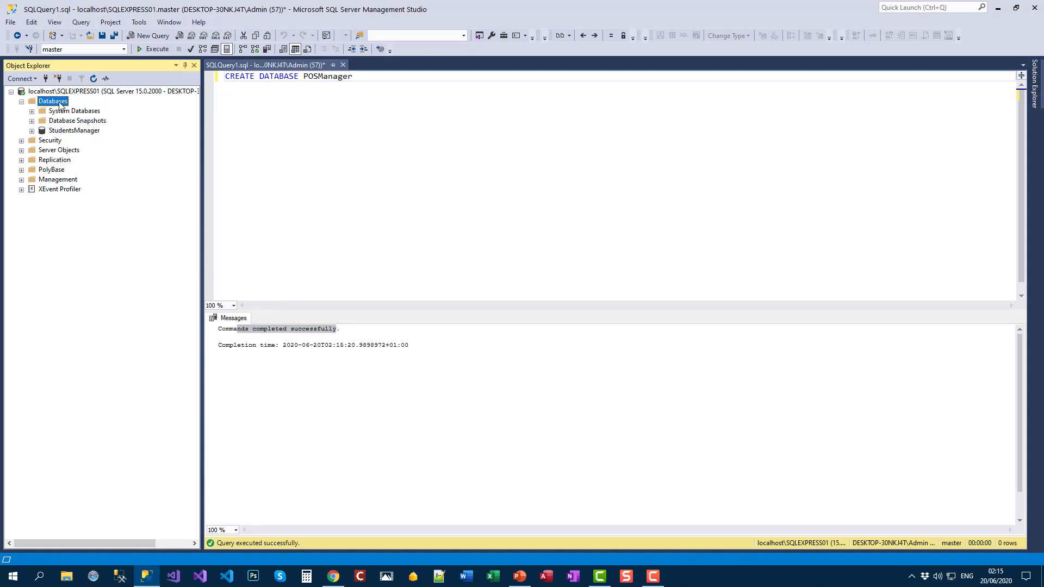
pyautogui.click(94, 78)
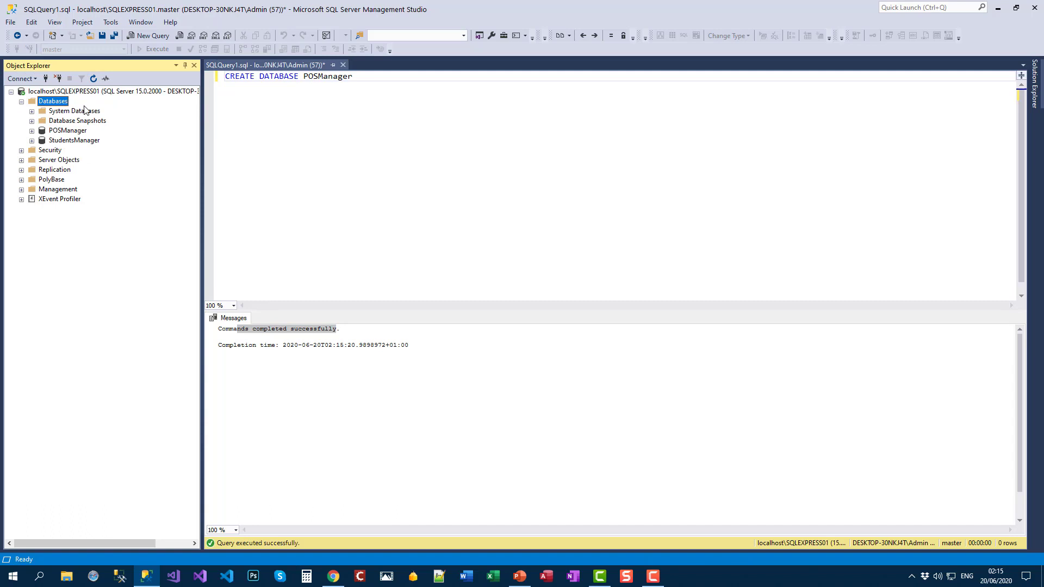
pyautogui.click(71, 132)
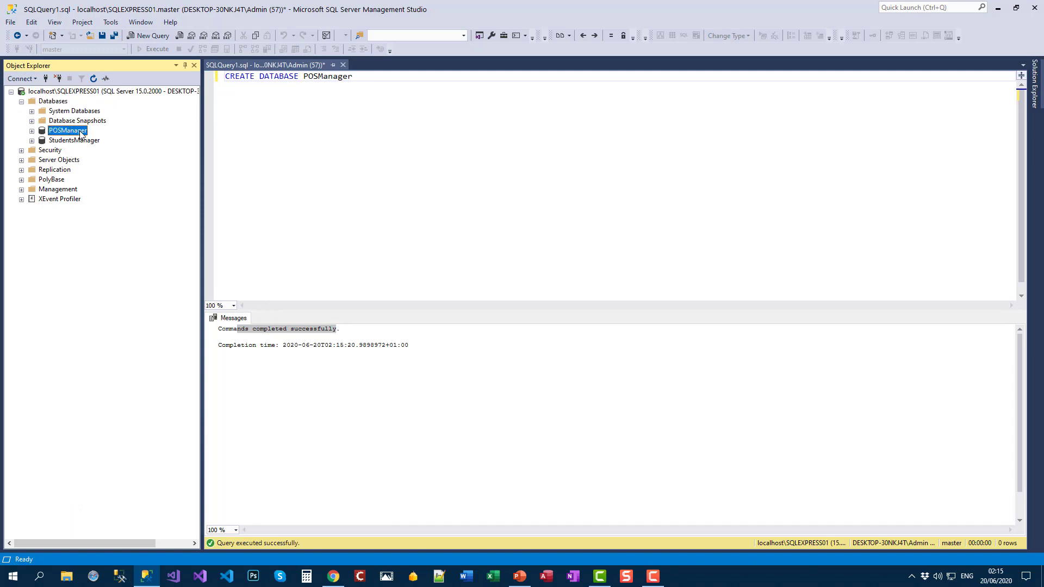